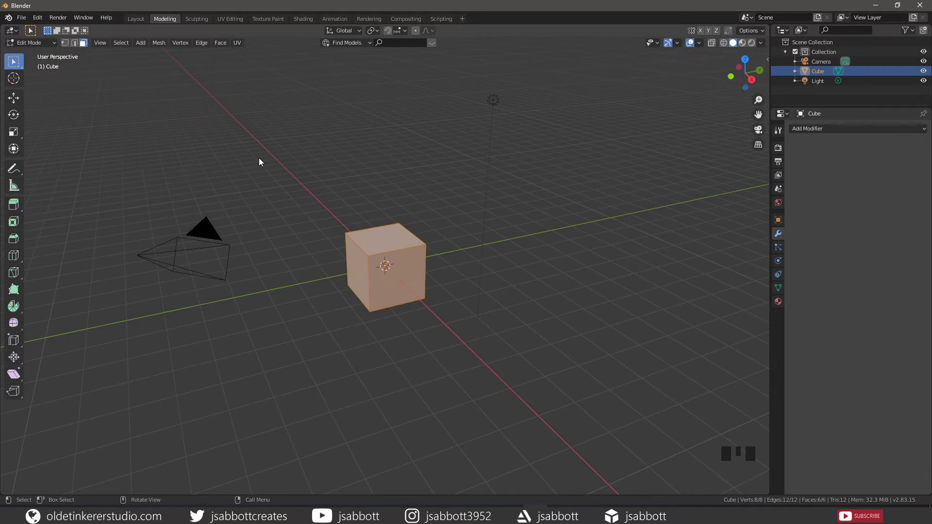
Step: Cycle the cube's mesh selection mode through vertex and edge, ending in face selection
key(1)
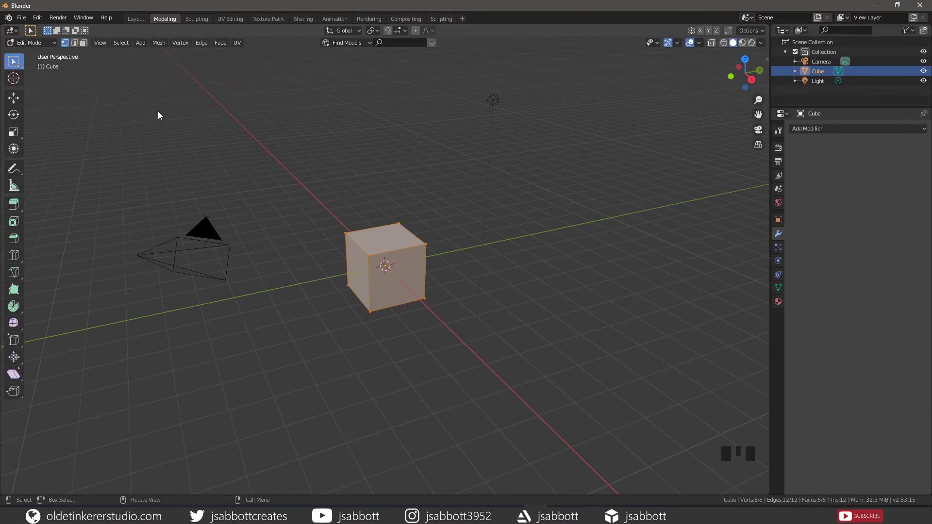
key(2)
key(3)
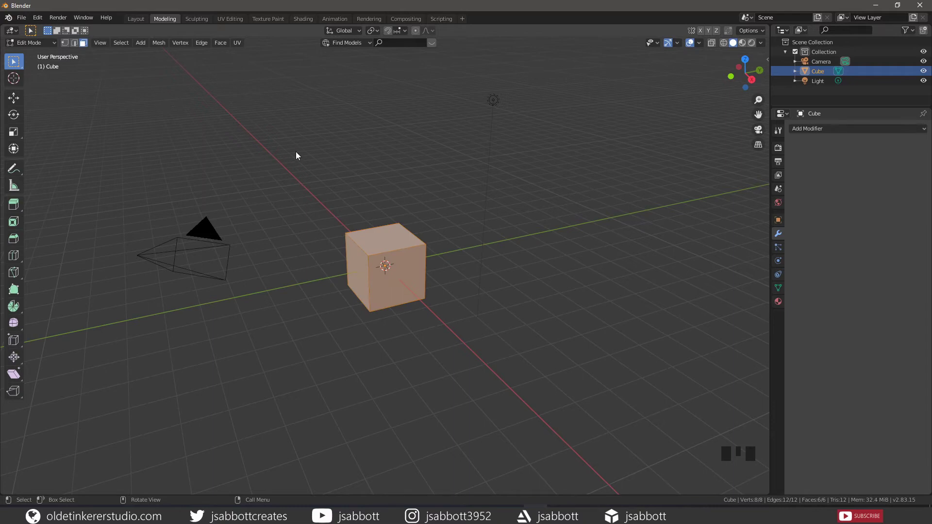
Step: Show the Rotate and Scale object gizmos on the cube one after the other, switching each off again
click(678, 44)
click(677, 44)
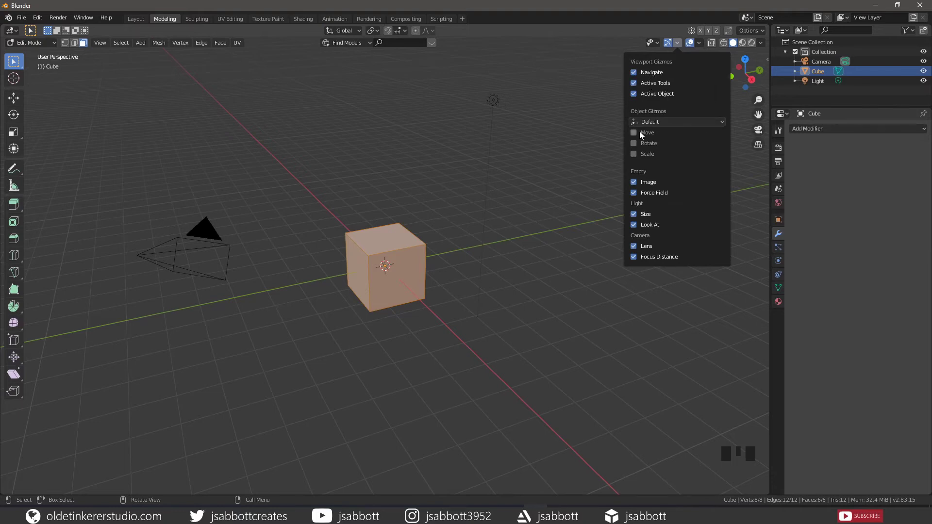
click(634, 143)
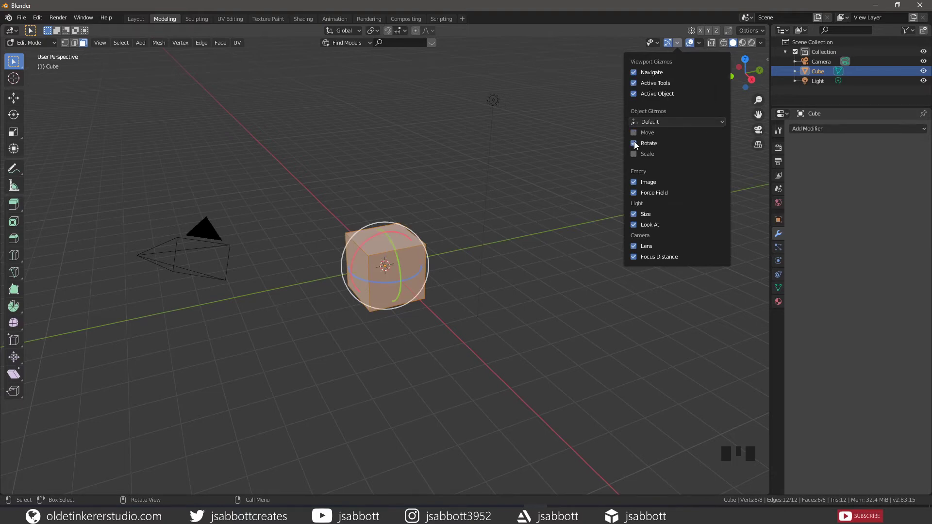
click(634, 143)
click(634, 154)
click(634, 154)
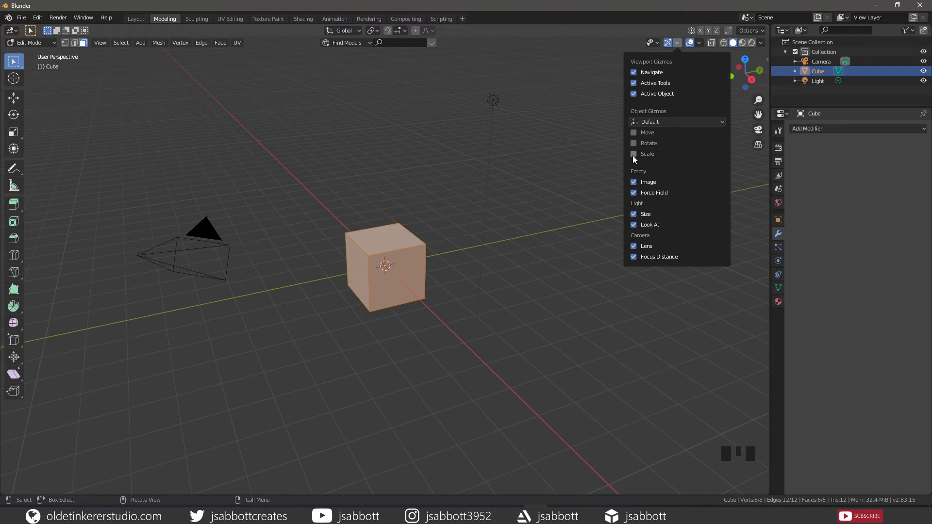
Step: Switch the Text Info and Extras viewport overlays off and back on, one after the other
click(700, 43)
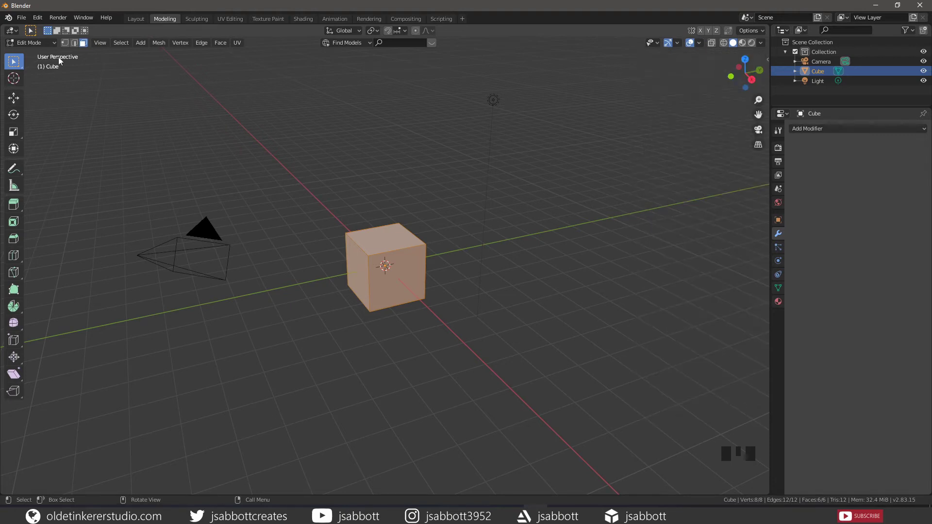
click(699, 42)
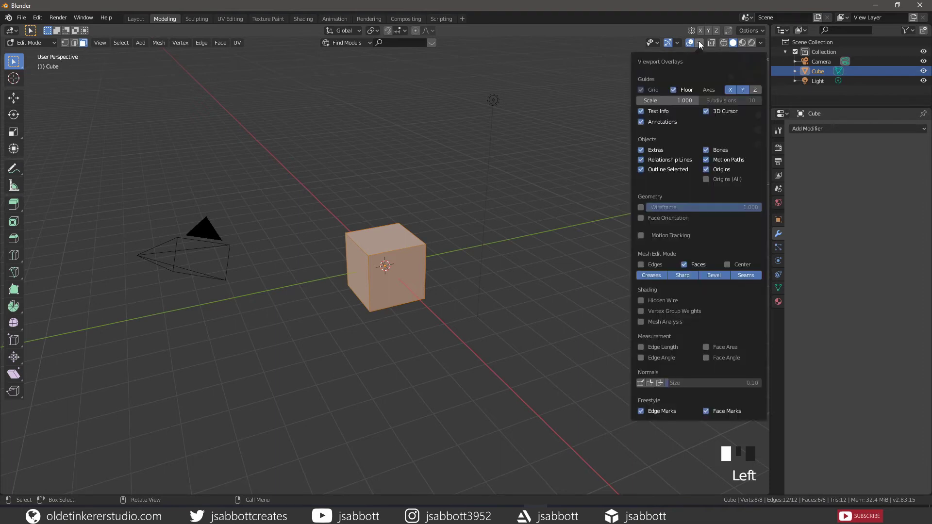
click(642, 111)
click(640, 111)
click(641, 150)
click(642, 150)
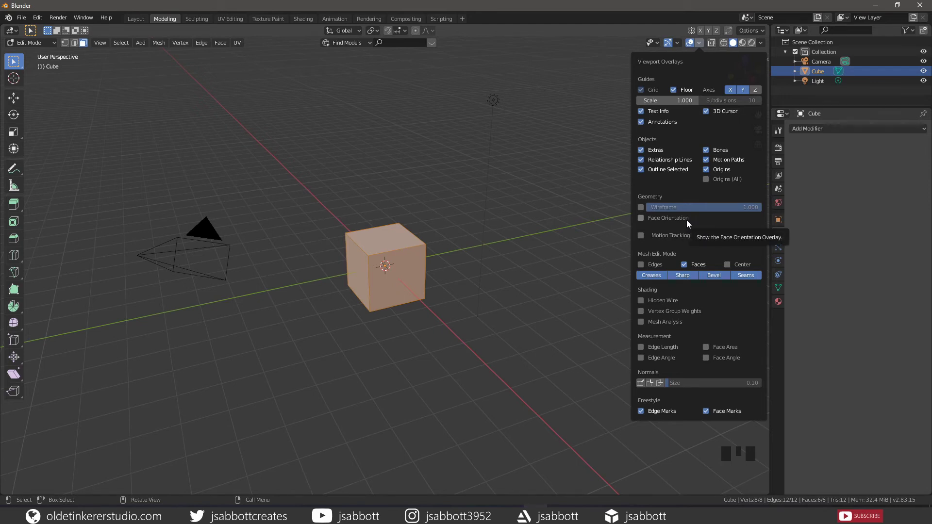
Step: Turn the Face Orientation overlay on and off, and do the same with X-ray display
click(641, 217)
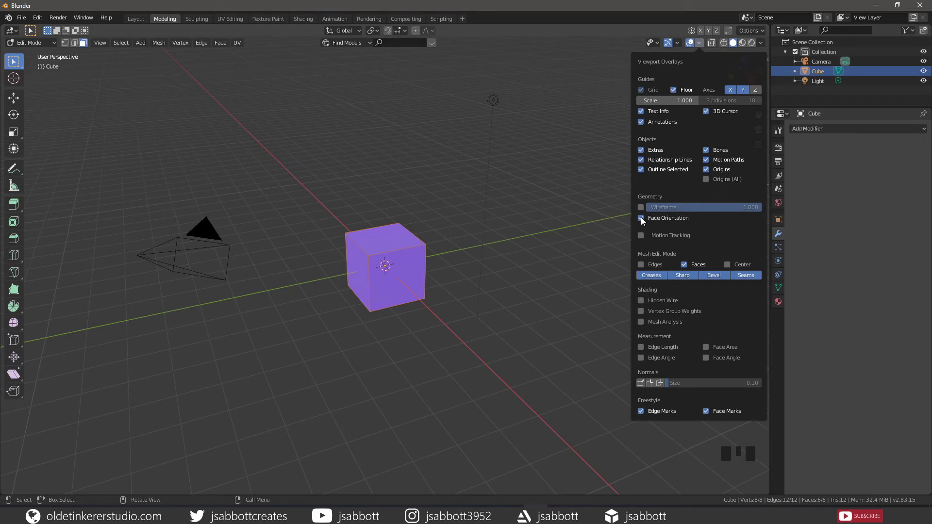
click(641, 217)
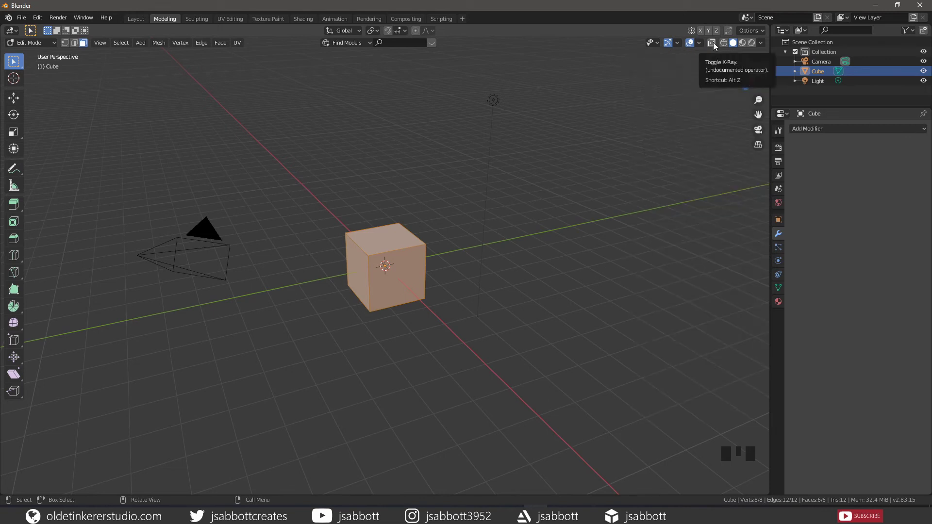
click(713, 42)
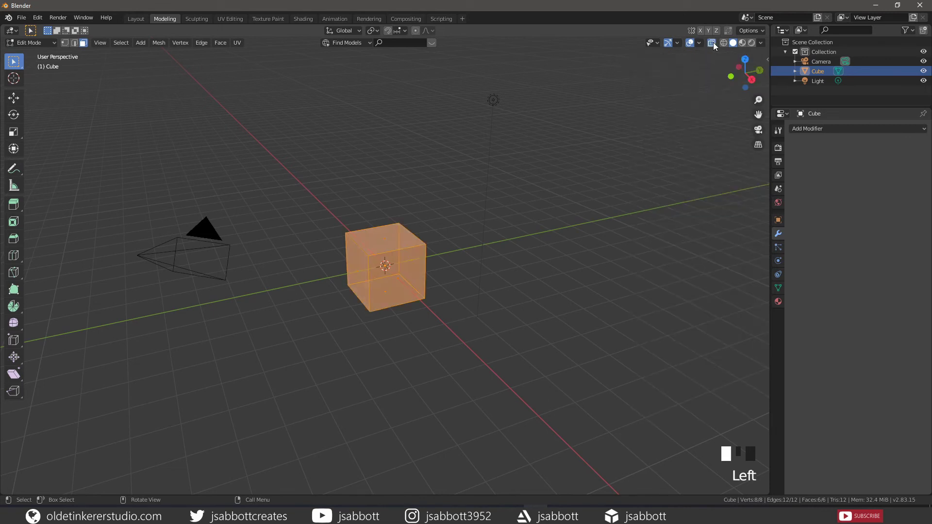
click(713, 42)
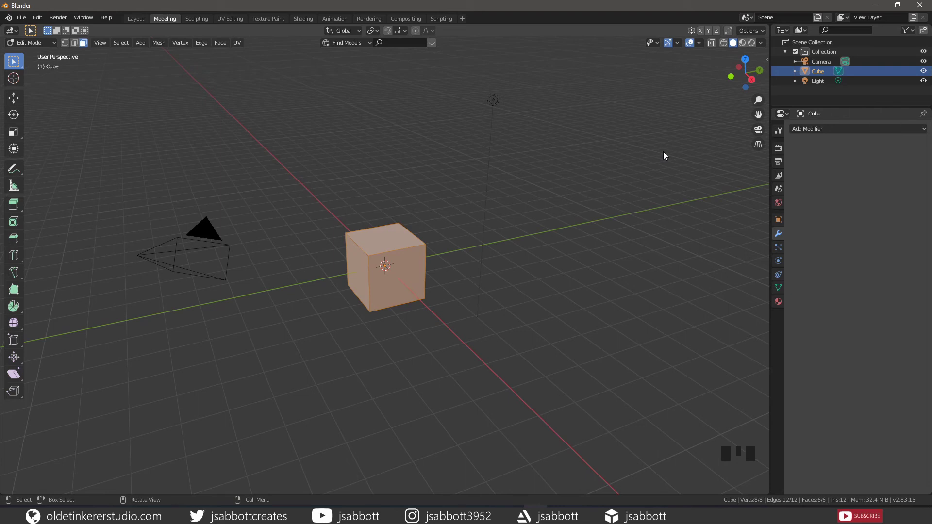
Step: Cycle the viewport shading through Rendered, Wireframe, Solid and Material Preview, ending in Rendered
key(z)
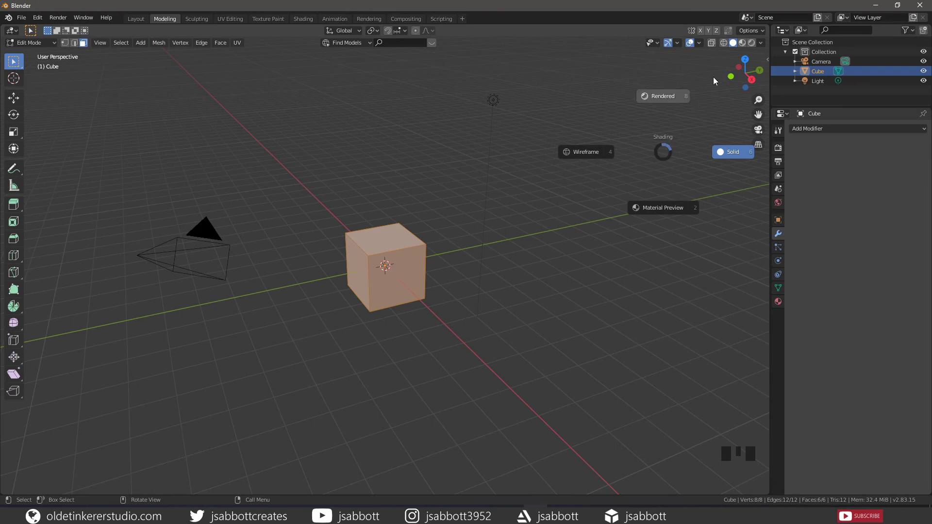
click(719, 58)
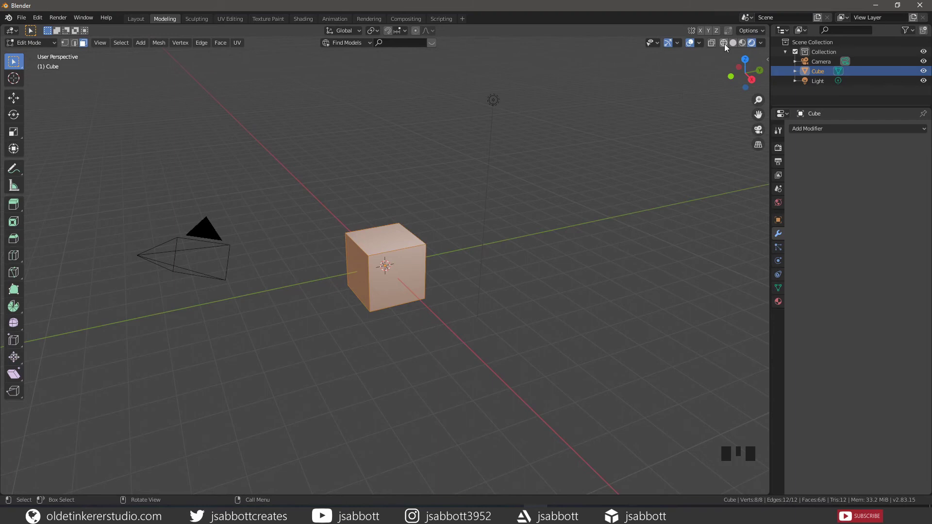
click(724, 43)
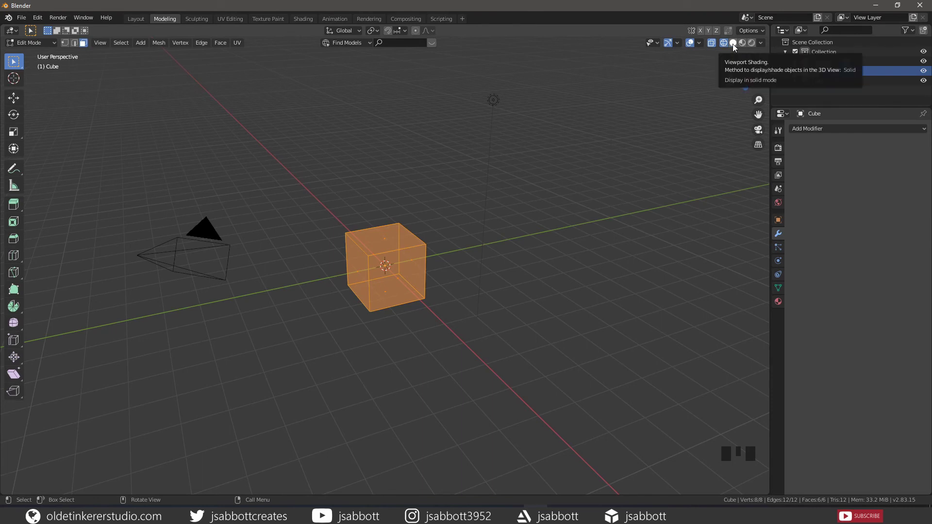
click(733, 43)
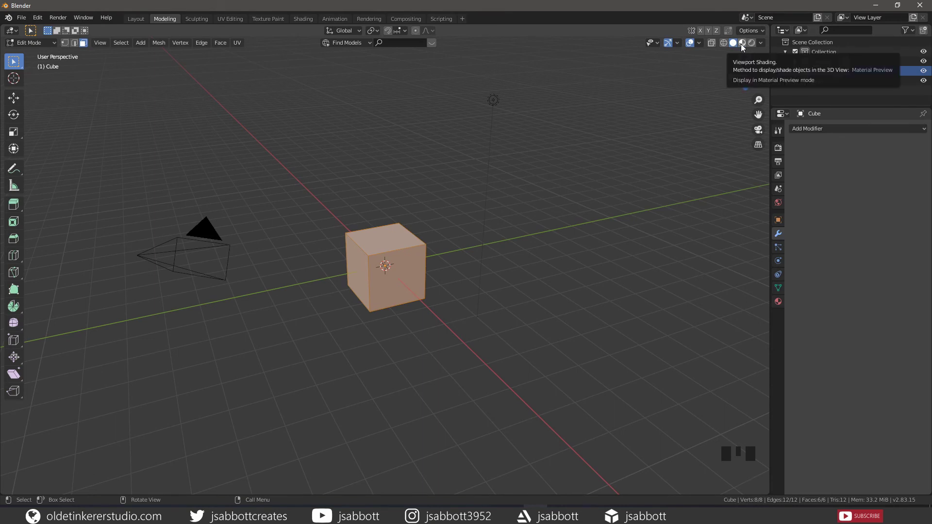
click(741, 44)
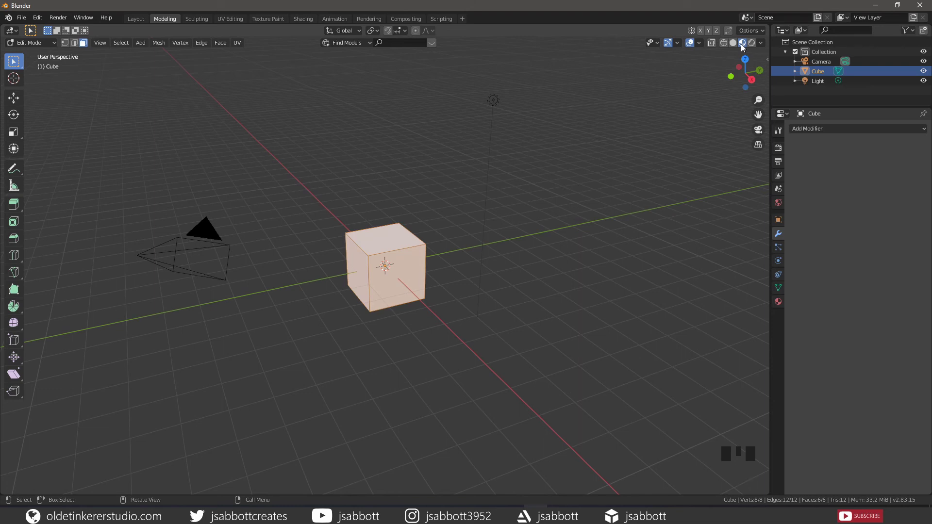
click(751, 43)
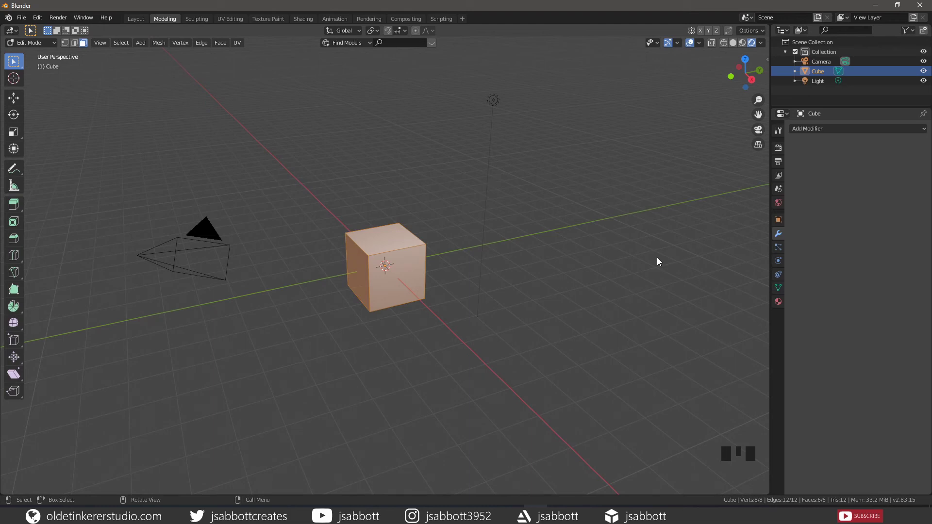
Step: Set the scene's unit system to Imperial
click(778, 191)
click(792, 179)
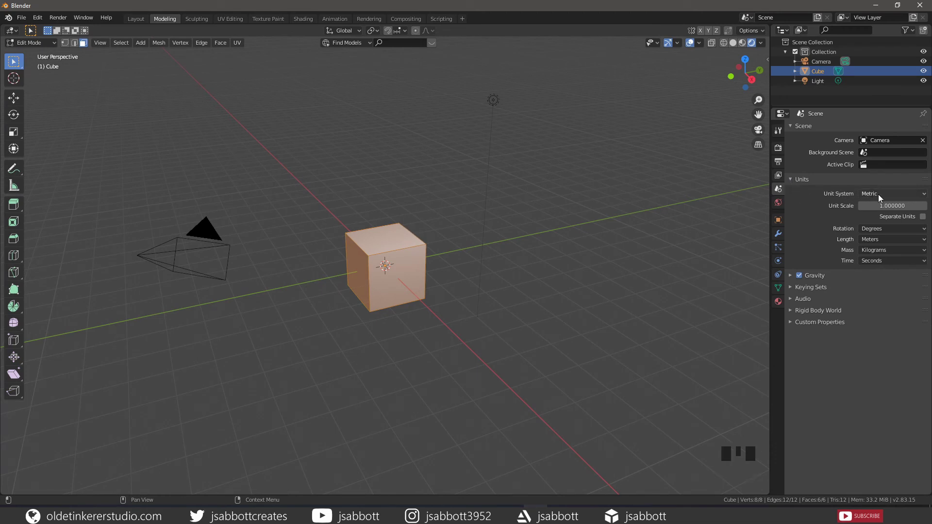
click(924, 194)
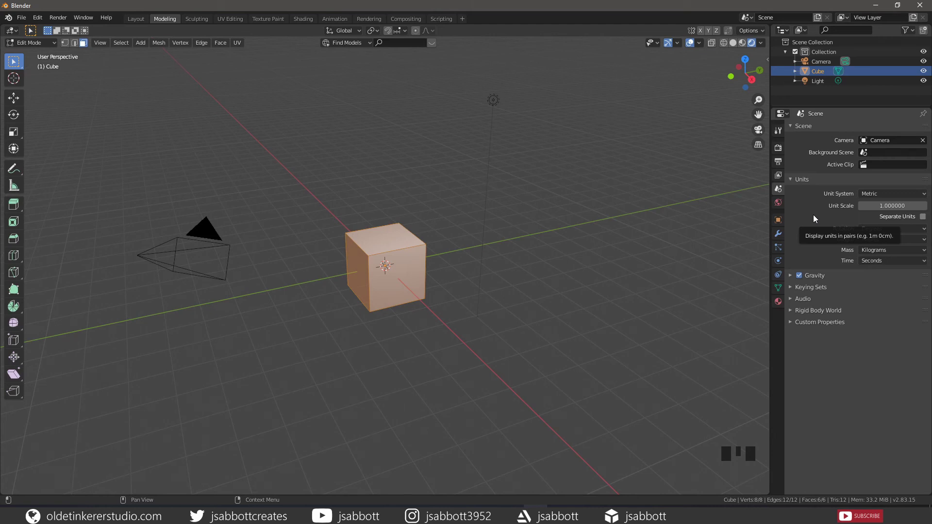
click(925, 240)
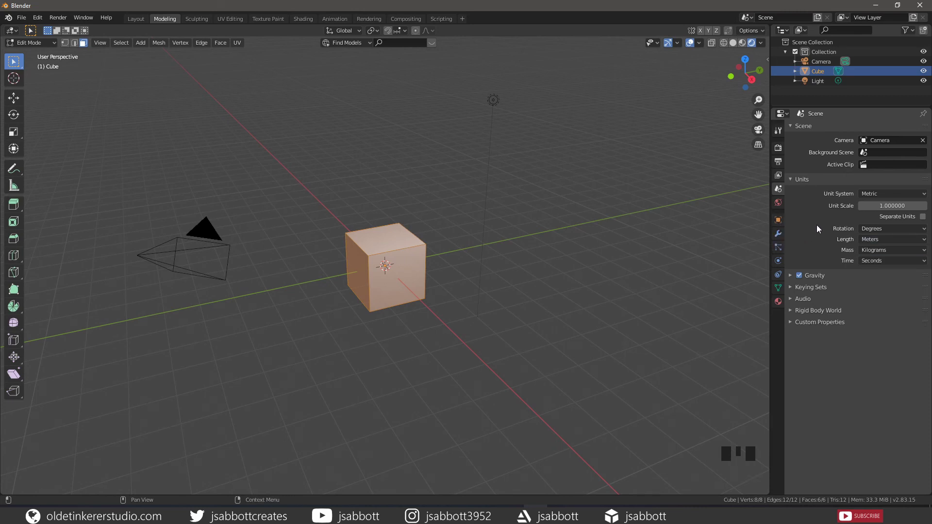
click(889, 194)
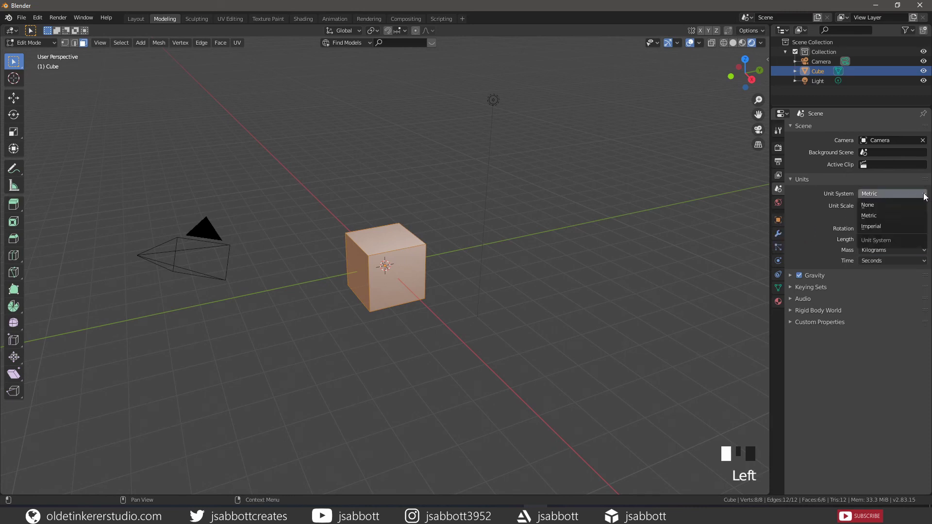
click(886, 226)
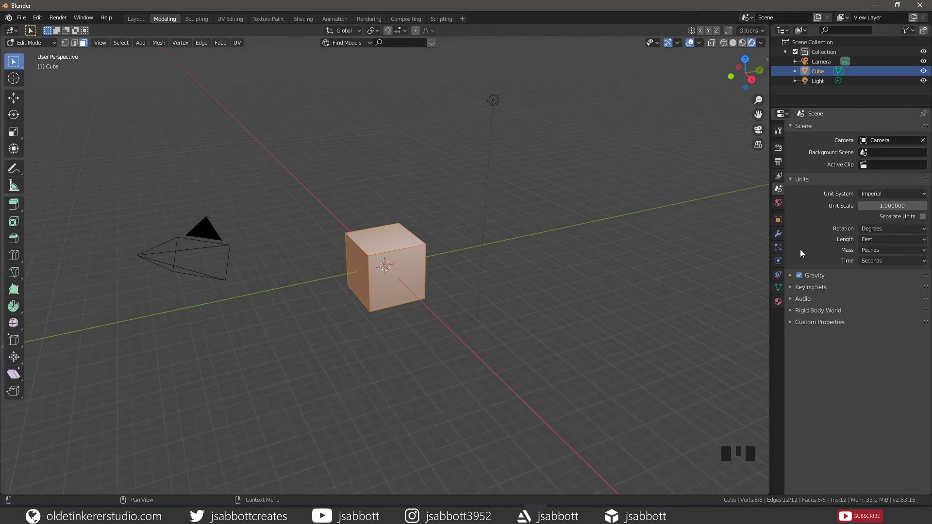
Step: Open the choices for the scene's length unit
click(911, 239)
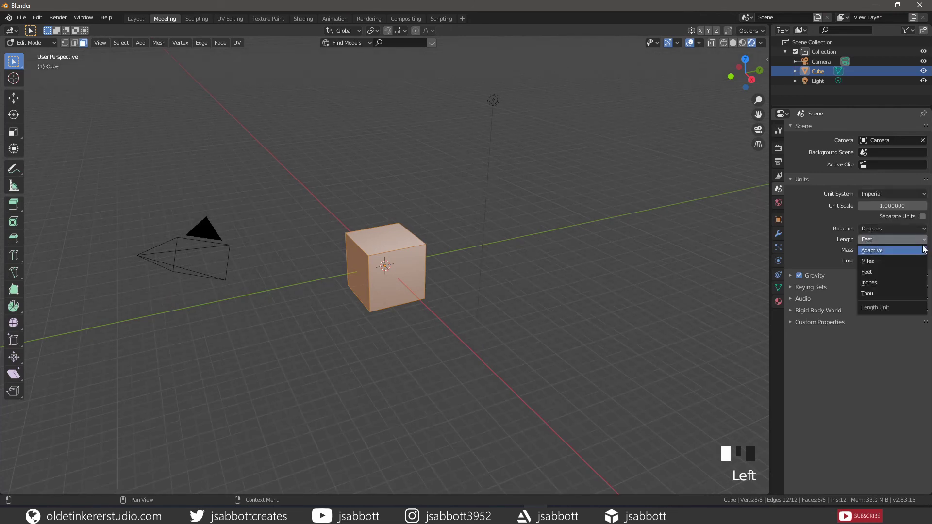